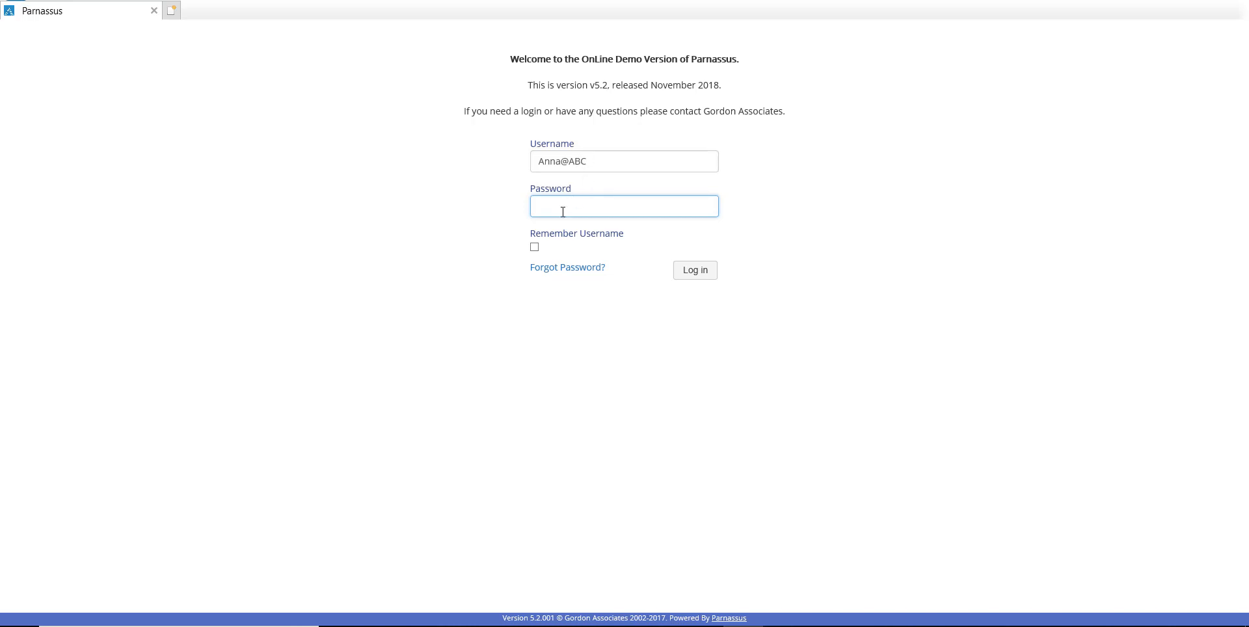
# - Log in by entering the account password, decline storing it, and dismiss the welcome message
pyautogui.write('•••••')
pyautogui.press('Return')
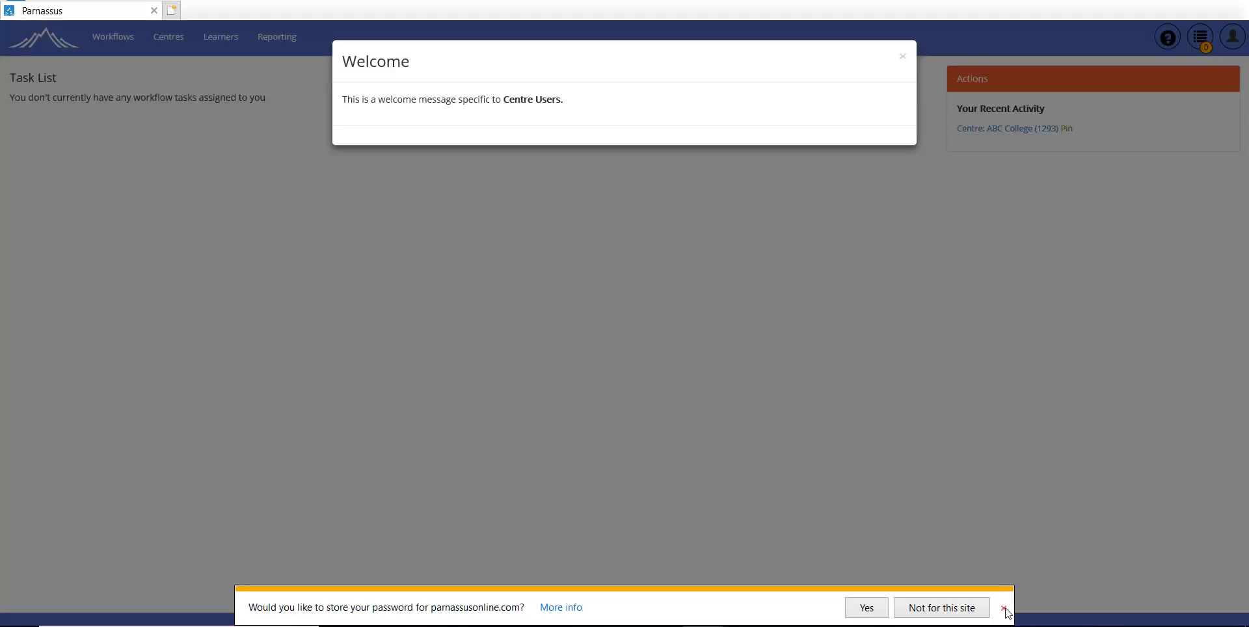
pyautogui.click(1004, 608)
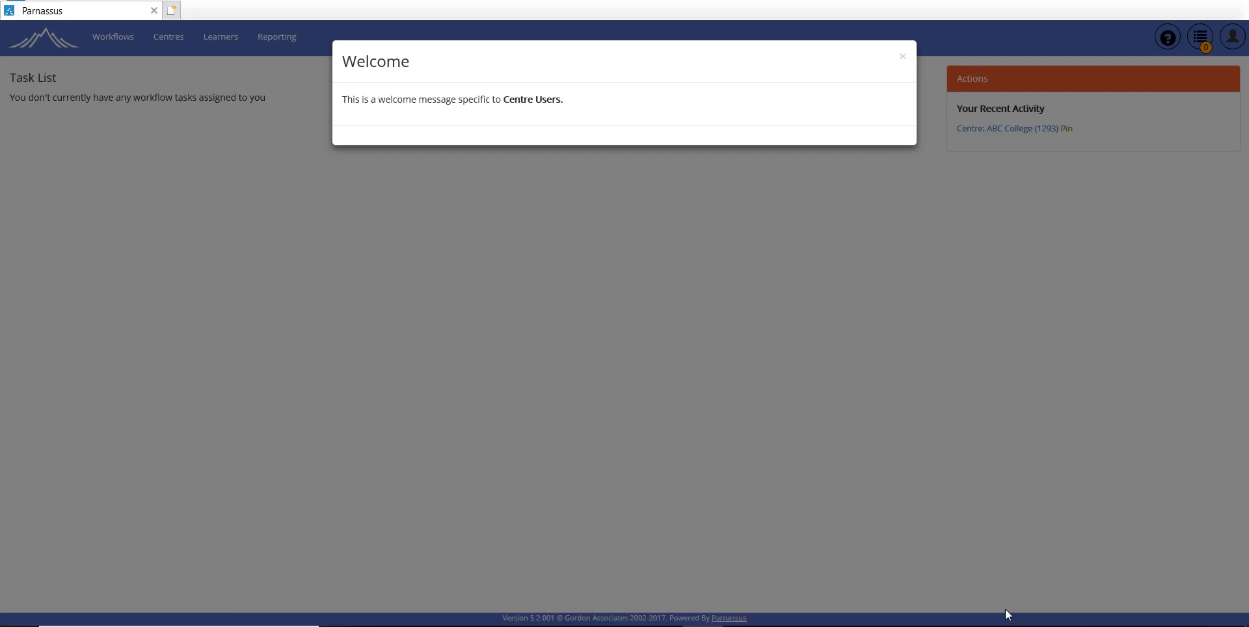
pyautogui.click(902, 56)
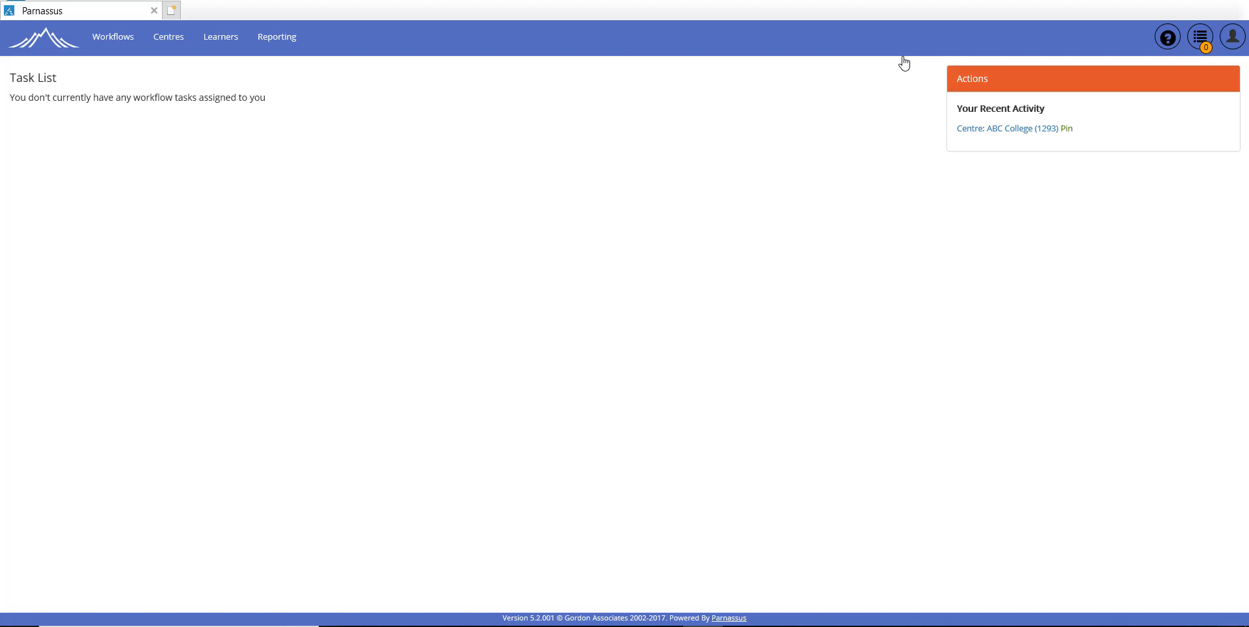
# - View the centre's home page and open the registration upload page for its learners
pyautogui.click(168, 39)
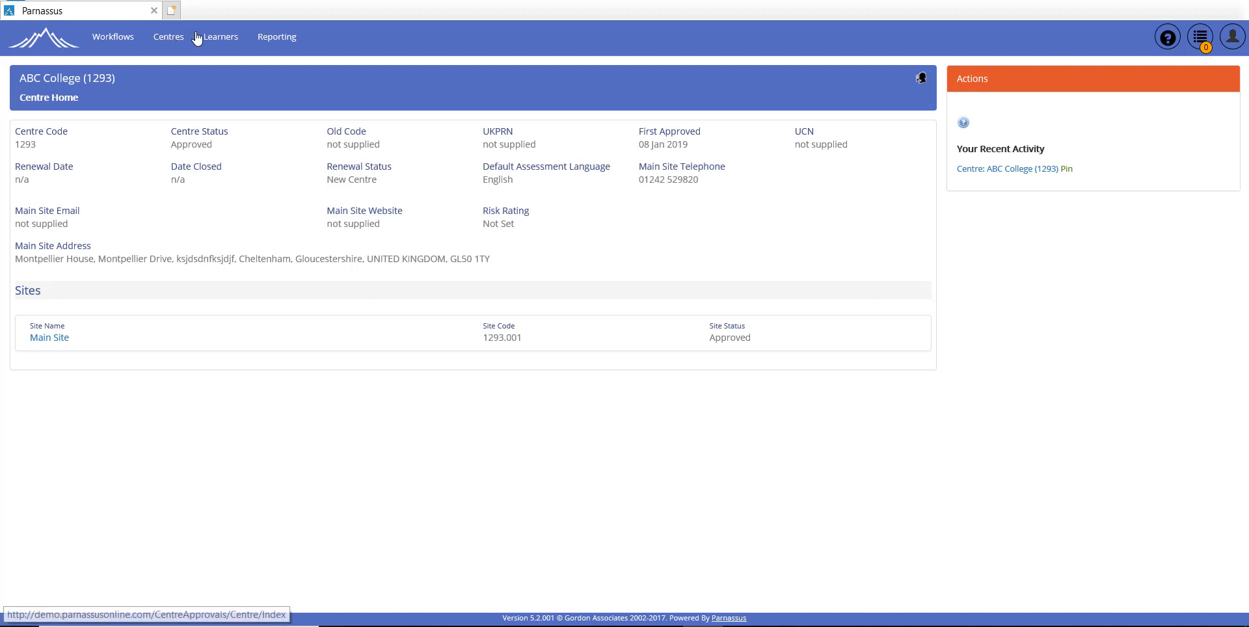
pyautogui.click(216, 39)
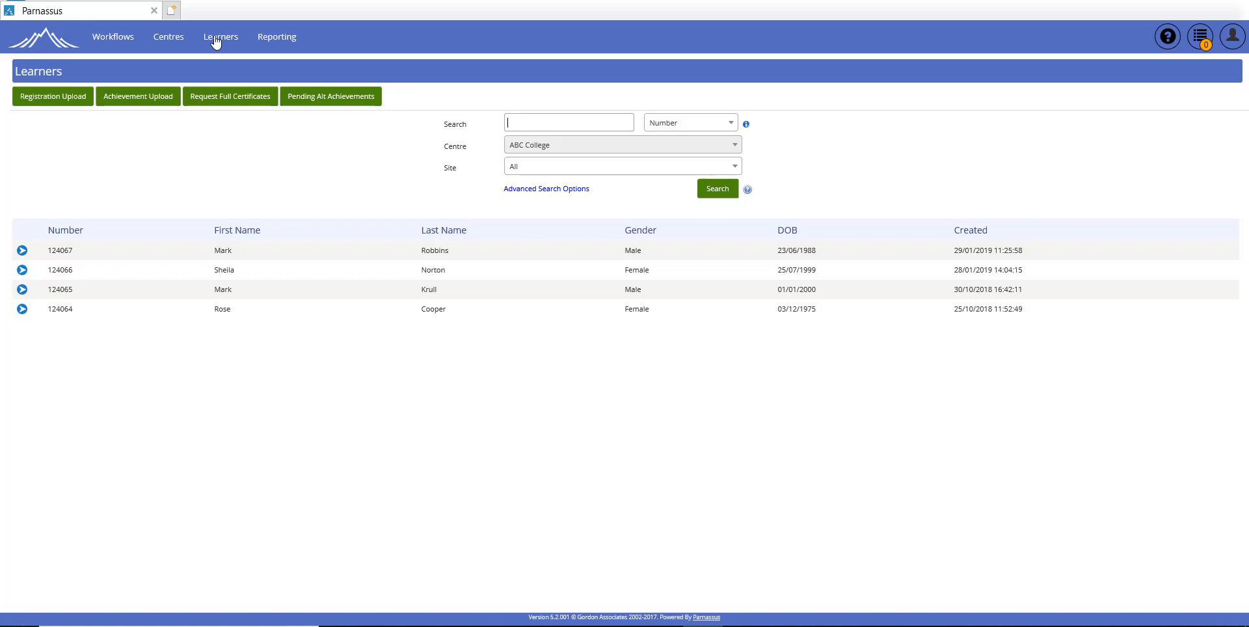
pyautogui.click(50, 107)
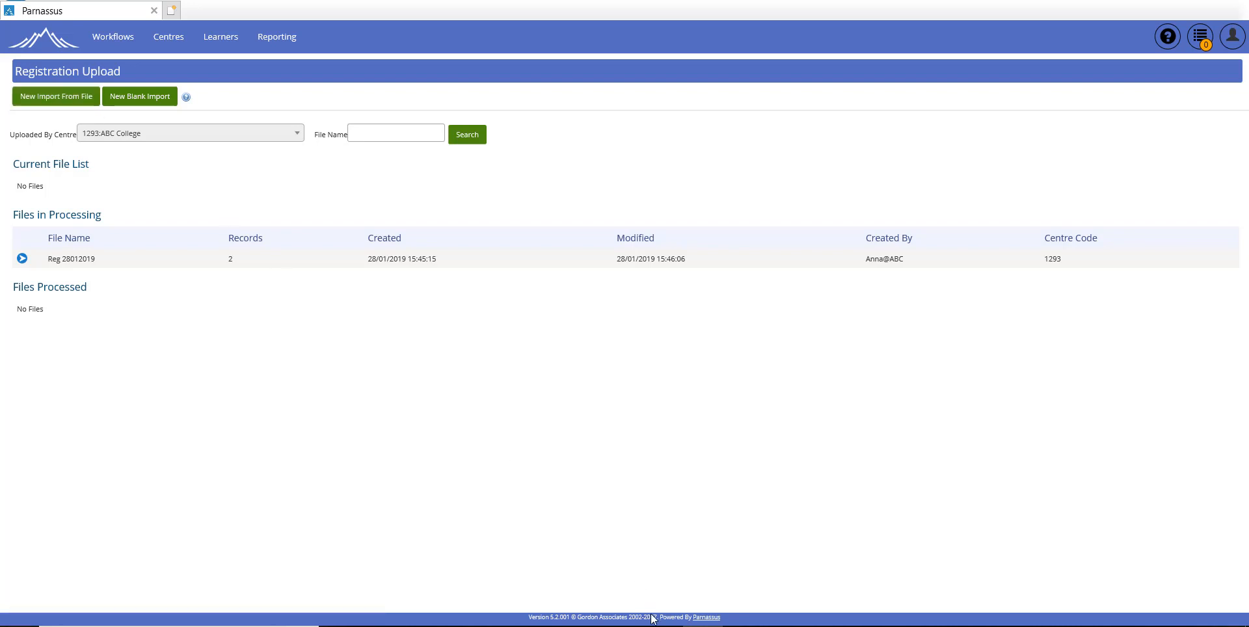
# - Switch to Excel and examine all columns of the learner registration spreadsheet
pyautogui.moveTo(660, 623)
pyautogui.click(667, 572)
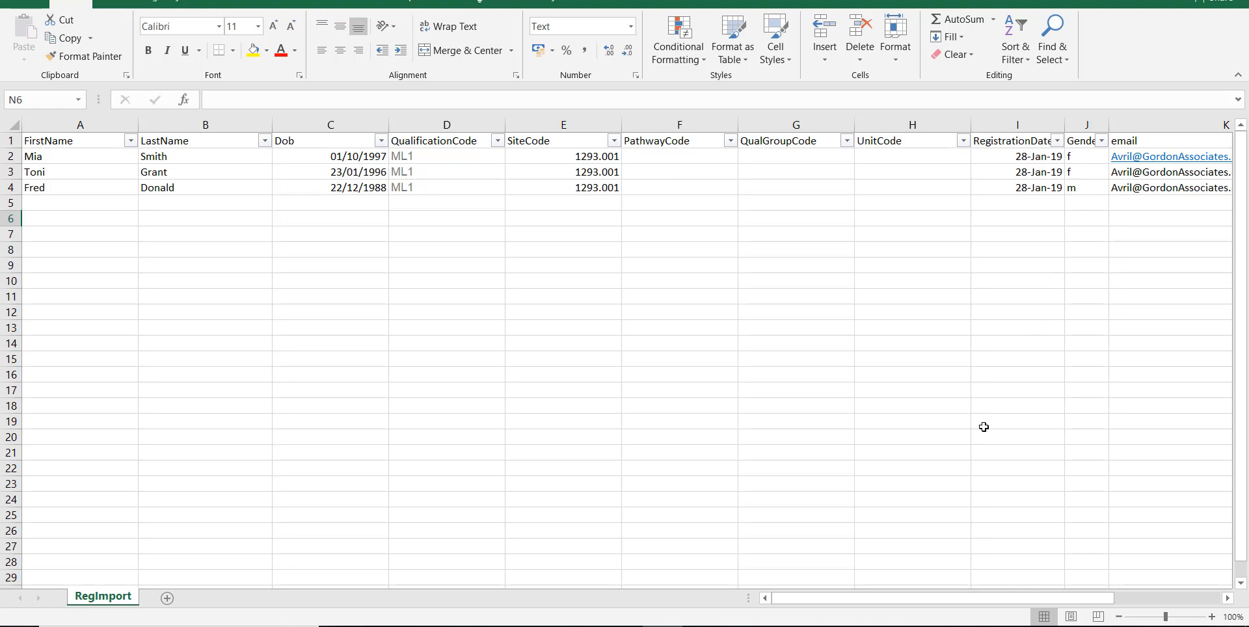
pyautogui.moveTo(912, 597); pyautogui.dragTo(1020, 595)
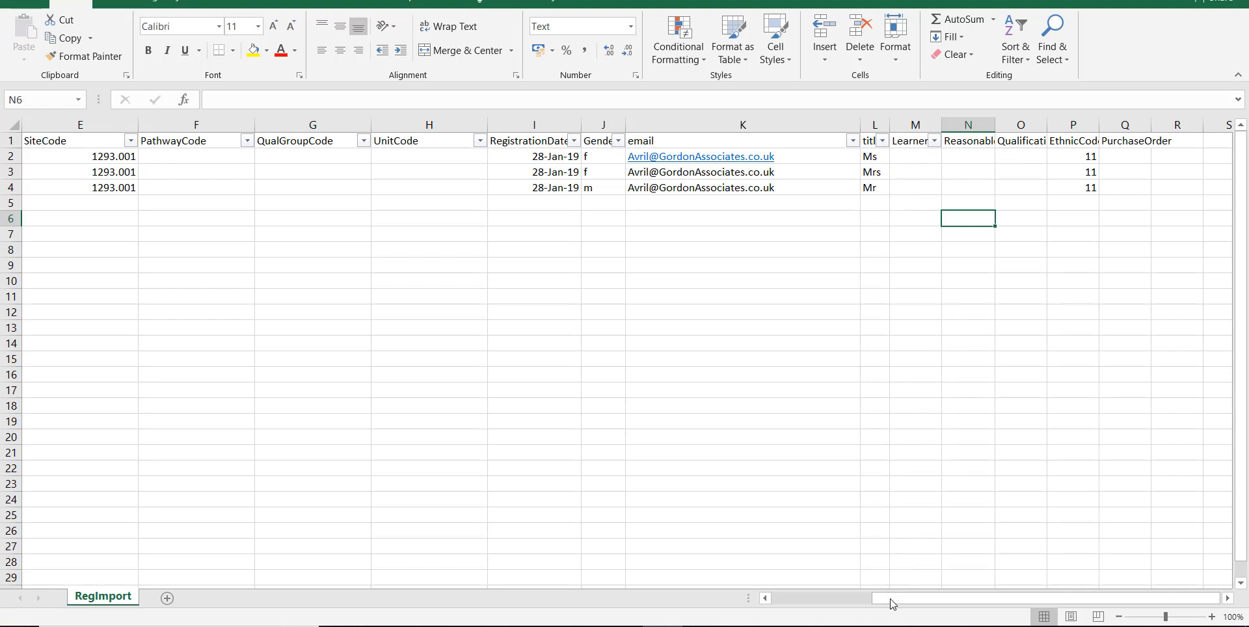
pyautogui.moveTo(893, 605); pyautogui.dragTo(791, 605)
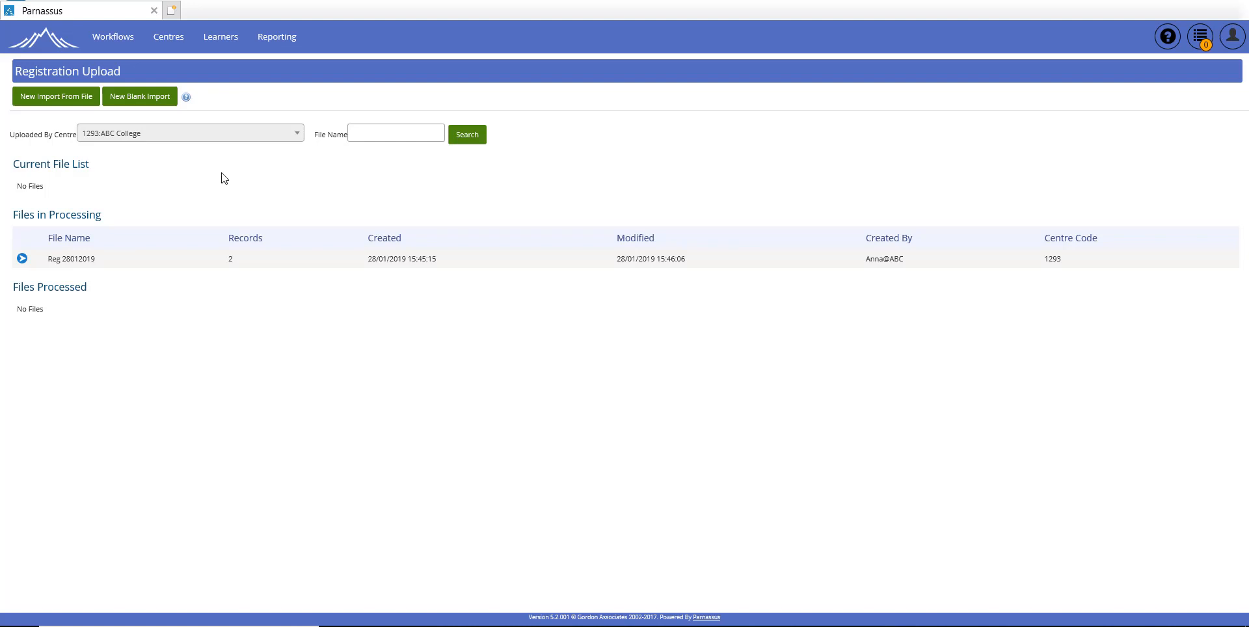
# - Start a new registration import from file and choose the "test reg file" workbook
pyautogui.click(53, 104)
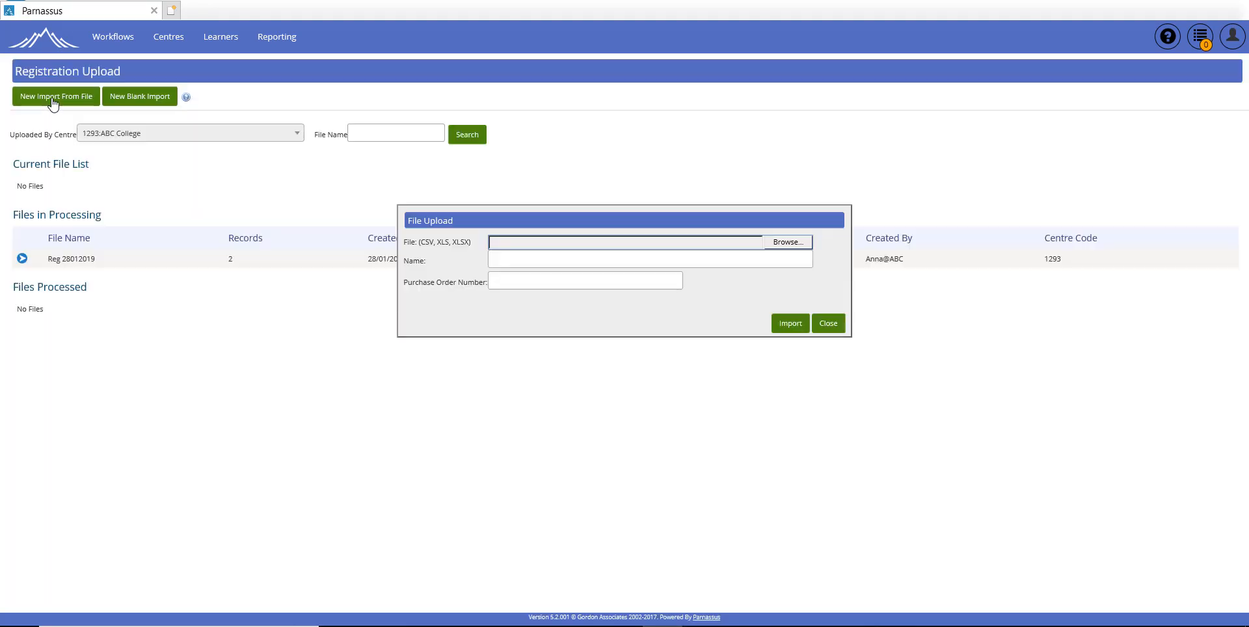
pyautogui.click(788, 242)
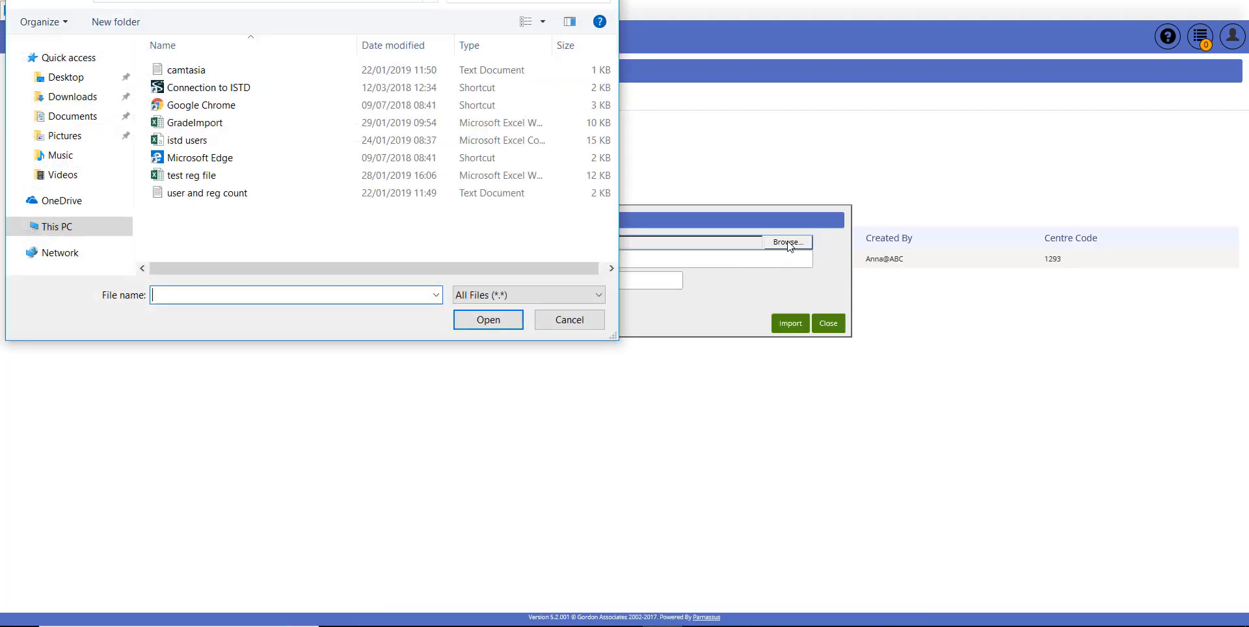
pyautogui.click(200, 180)
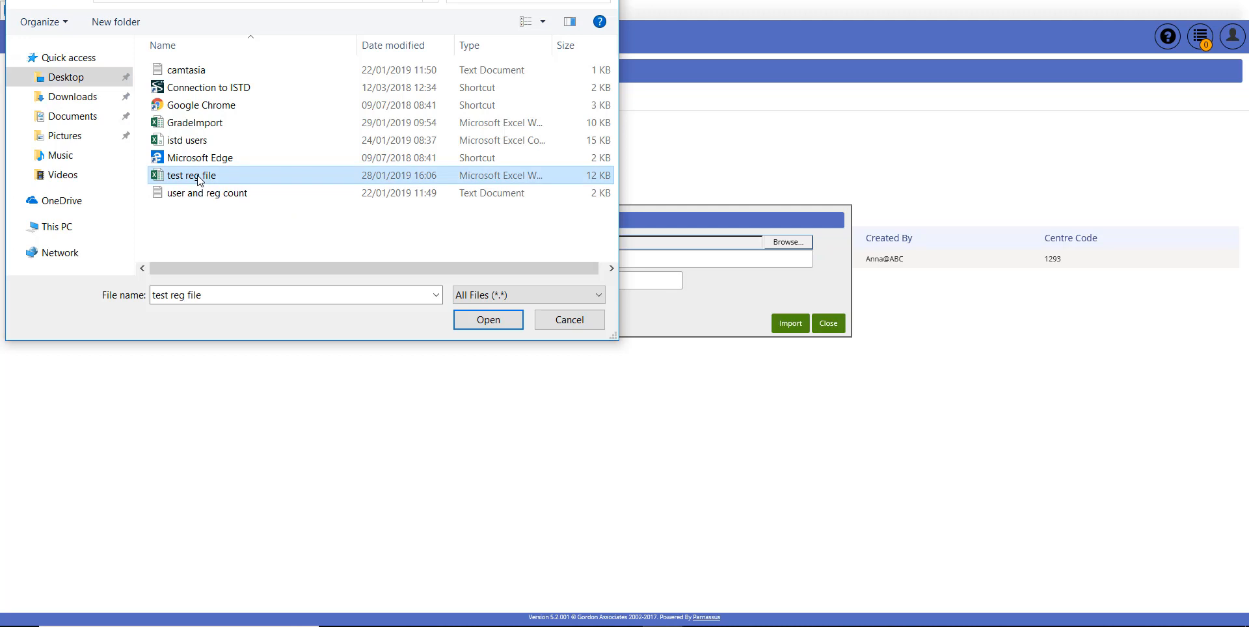
pyautogui.click(478, 325)
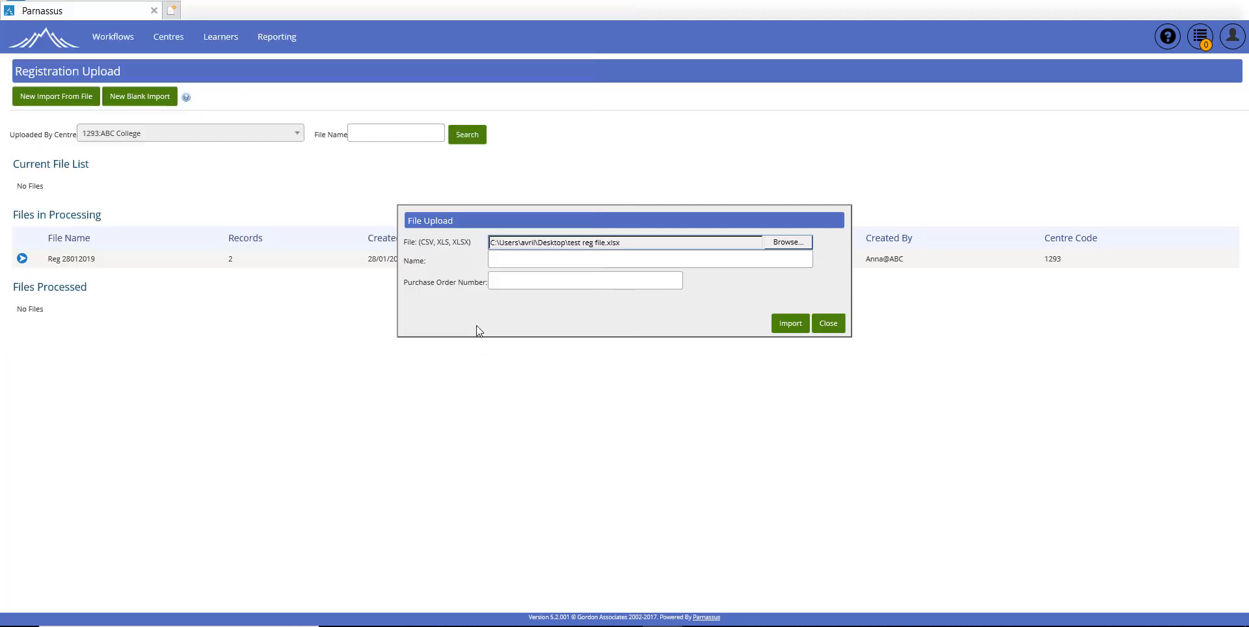
# - Name the upload "Reg ML1", enter the purchase order number, and import the file
pyautogui.click(505, 257)
pyautogui.write('Reg ML1')
pyautogui.click(515, 279)
pyautogui.write('PO77')
pyautogui.click(785, 330)
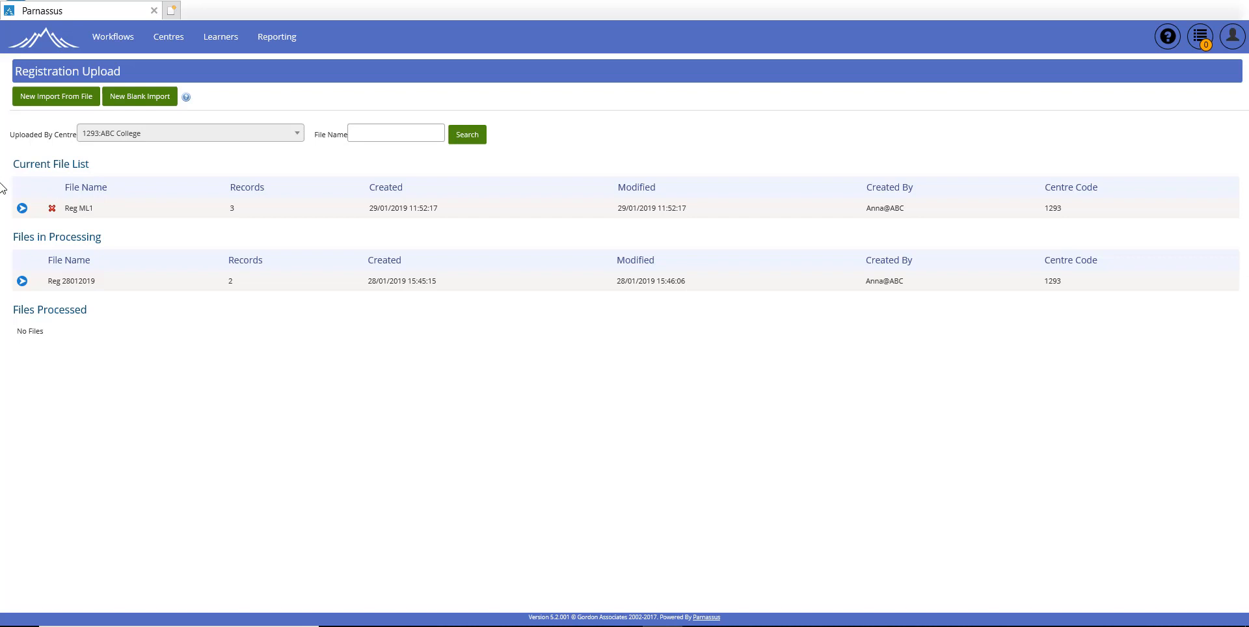
# - Open the Reg ML1 file and examine its imported learner rows across all columns
pyautogui.click(21, 212)
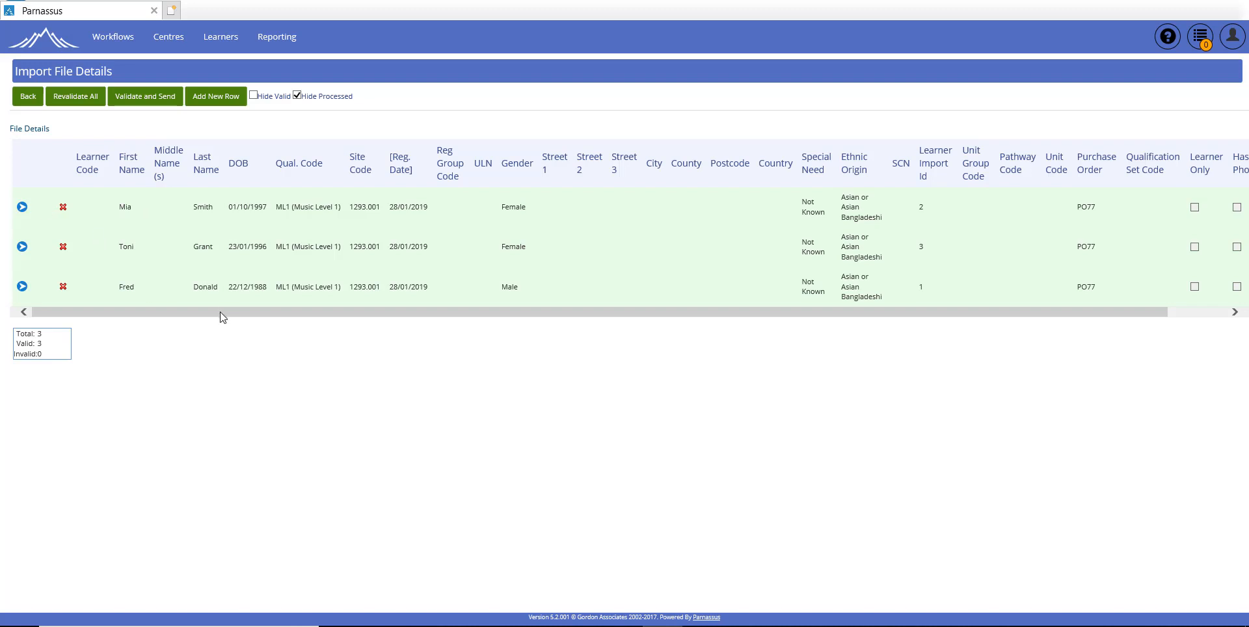
pyautogui.moveTo(220, 317); pyautogui.dragTo(325, 325)
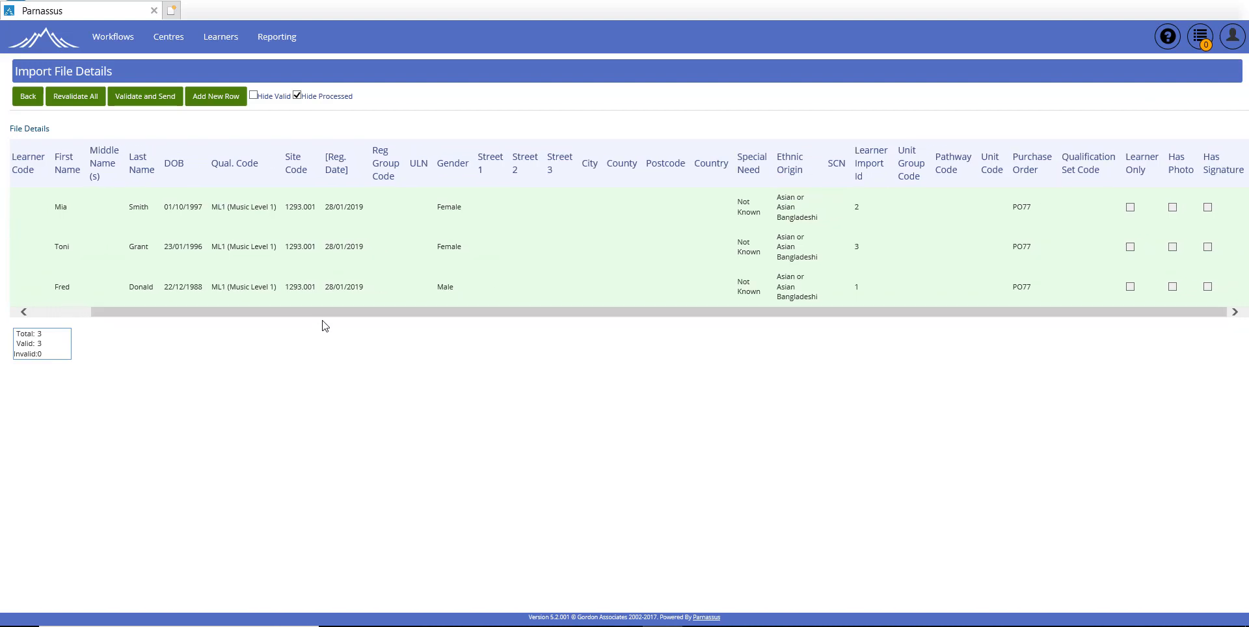
pyautogui.moveTo(302, 319); pyautogui.dragTo(174, 317)
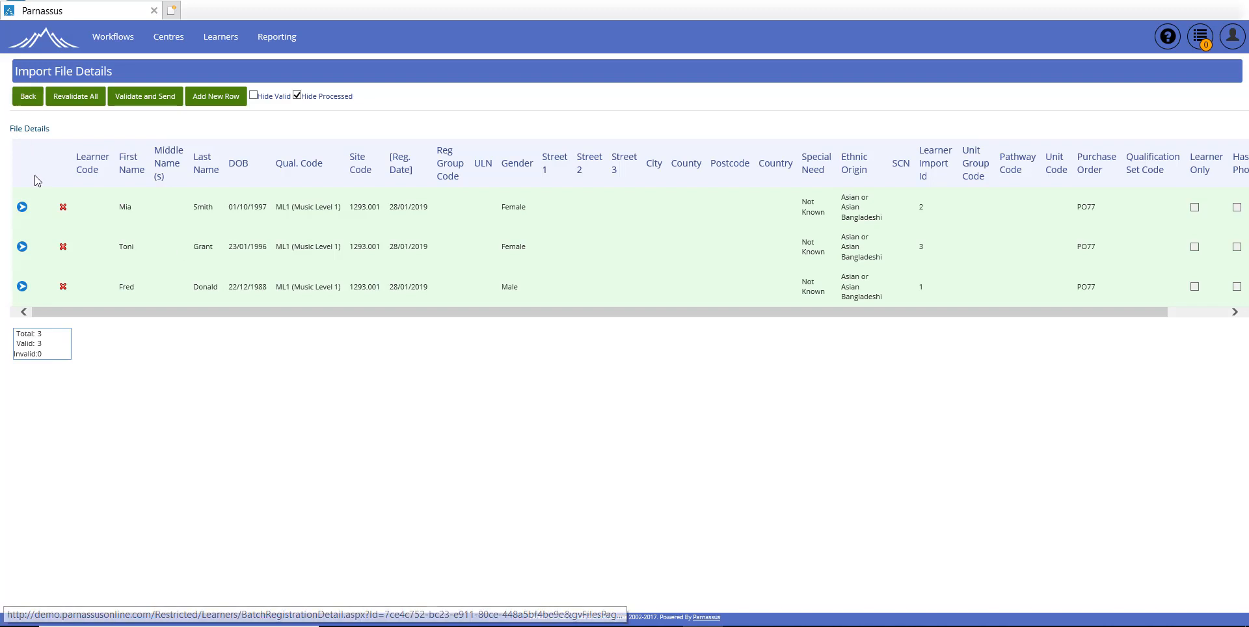
# - Set the first learner's date of birth to a future date, save the record, and view the row's error list
pyautogui.click(23, 208)
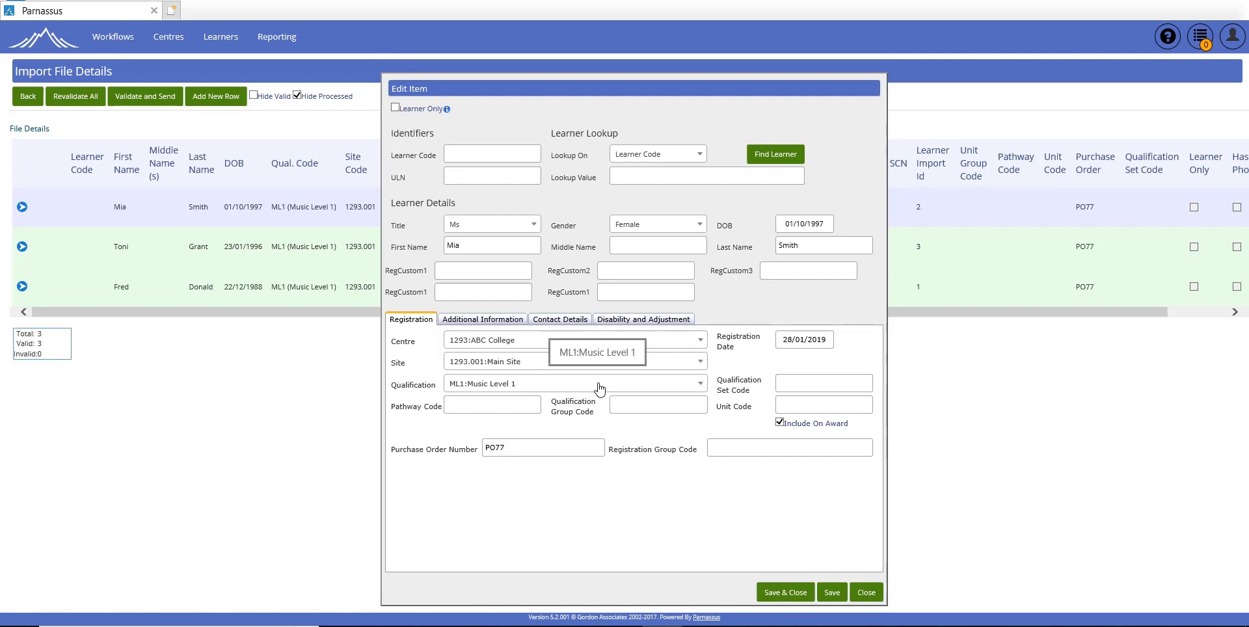
pyautogui.click(826, 223)
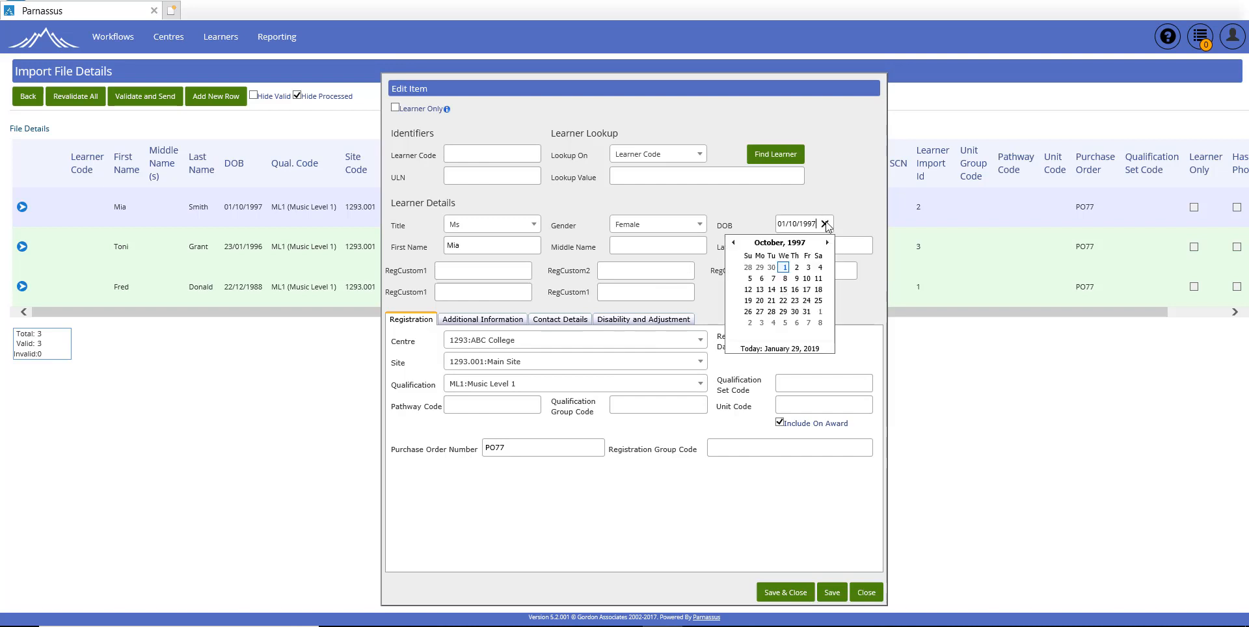
pyautogui.press('BackSpace')
pyautogui.press('BackSpace')
pyautogui.press('BackSpace')
pyautogui.press('BackSpace')
pyautogui.write('2019')
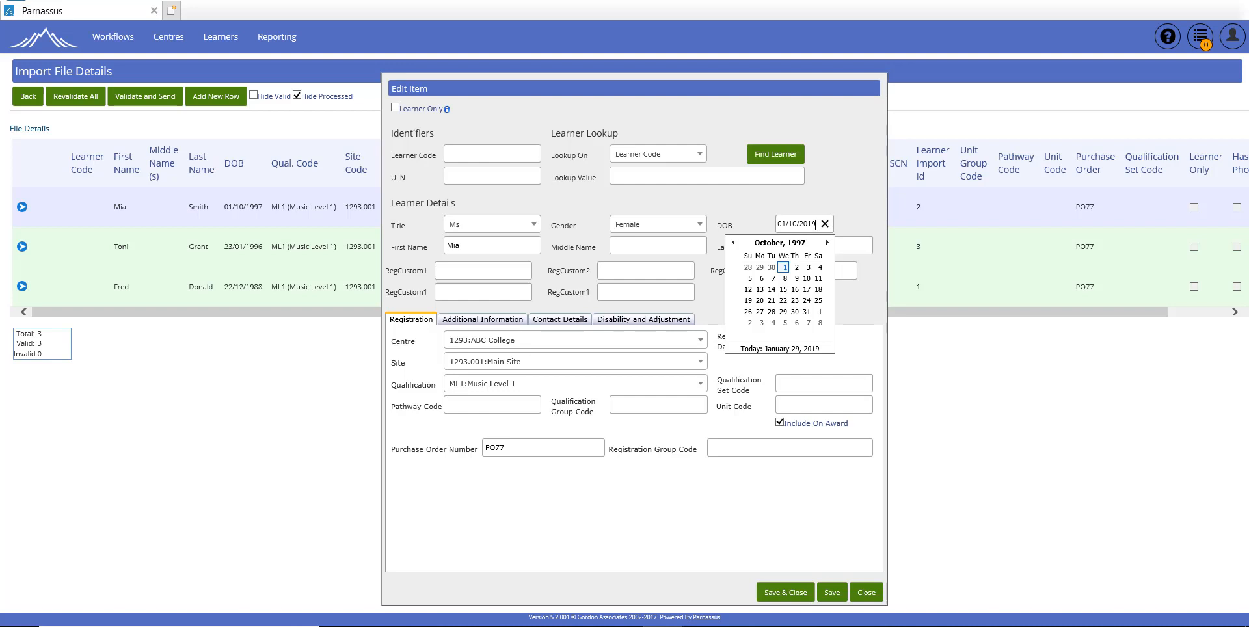
pyautogui.click(805, 384)
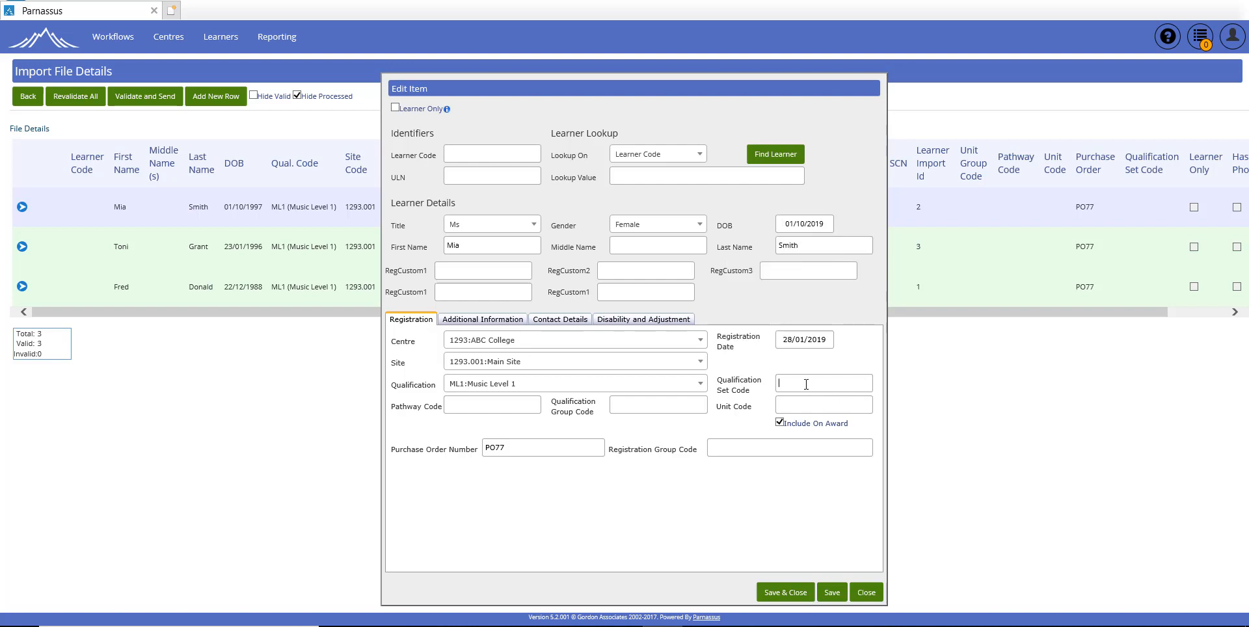
pyautogui.click(776, 593)
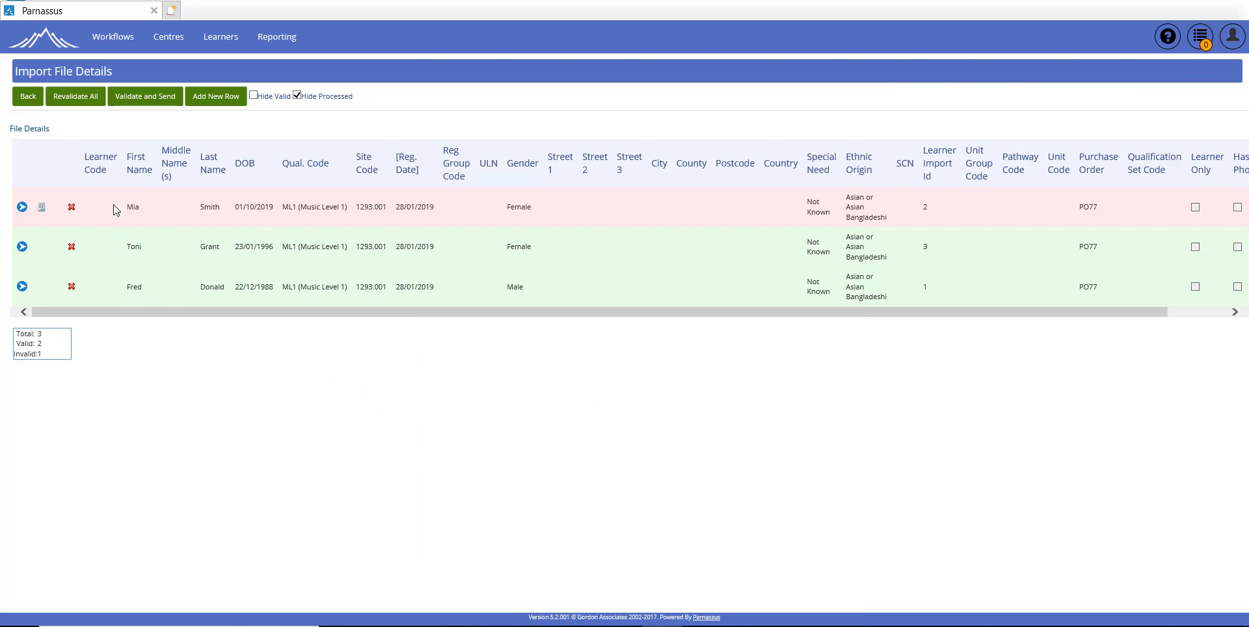
pyautogui.click(41, 208)
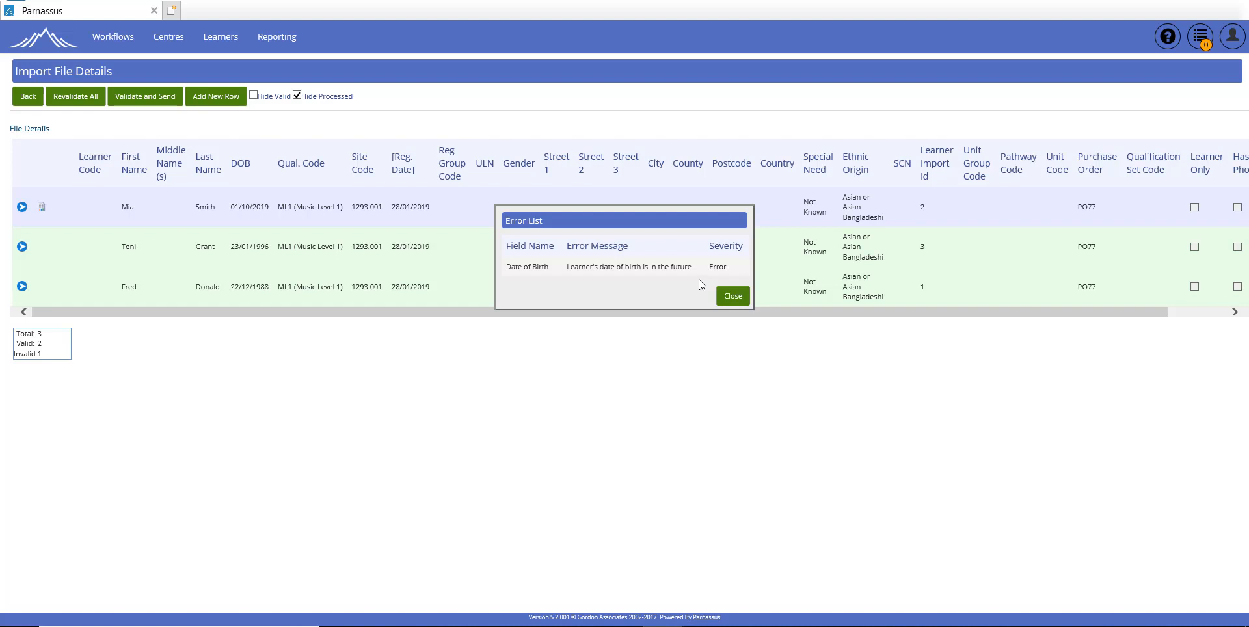
pyautogui.click(732, 306)
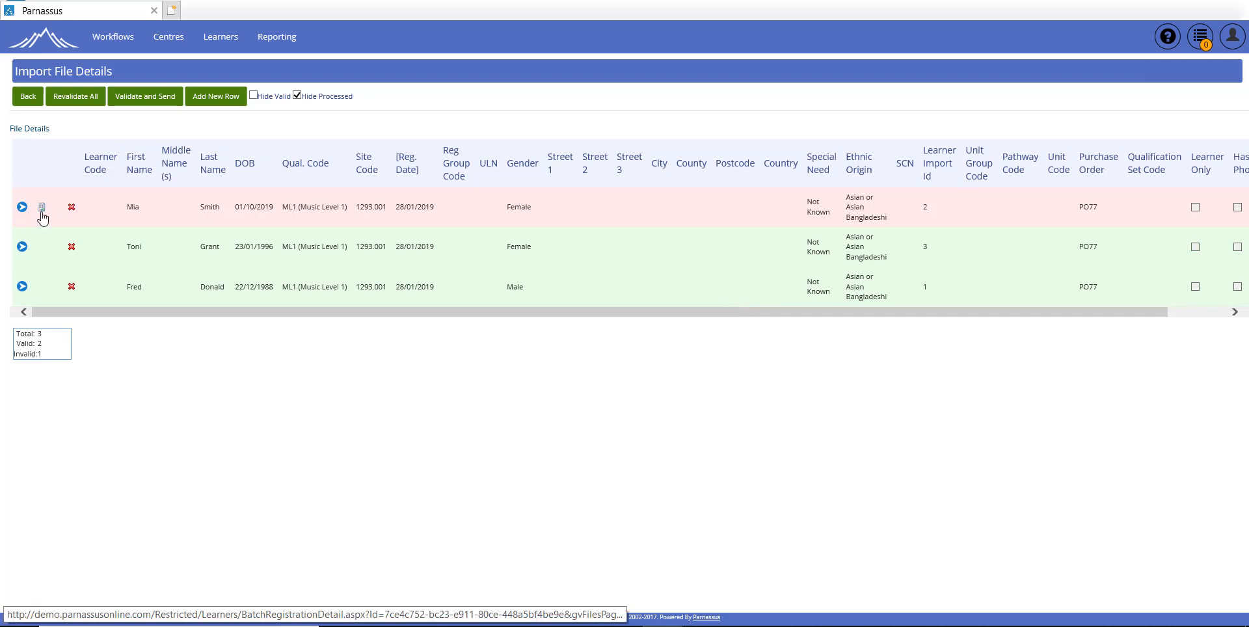
# - Correct the first learner's birth year to a past year, save the record, and validate and send the file
pyautogui.click(21, 208)
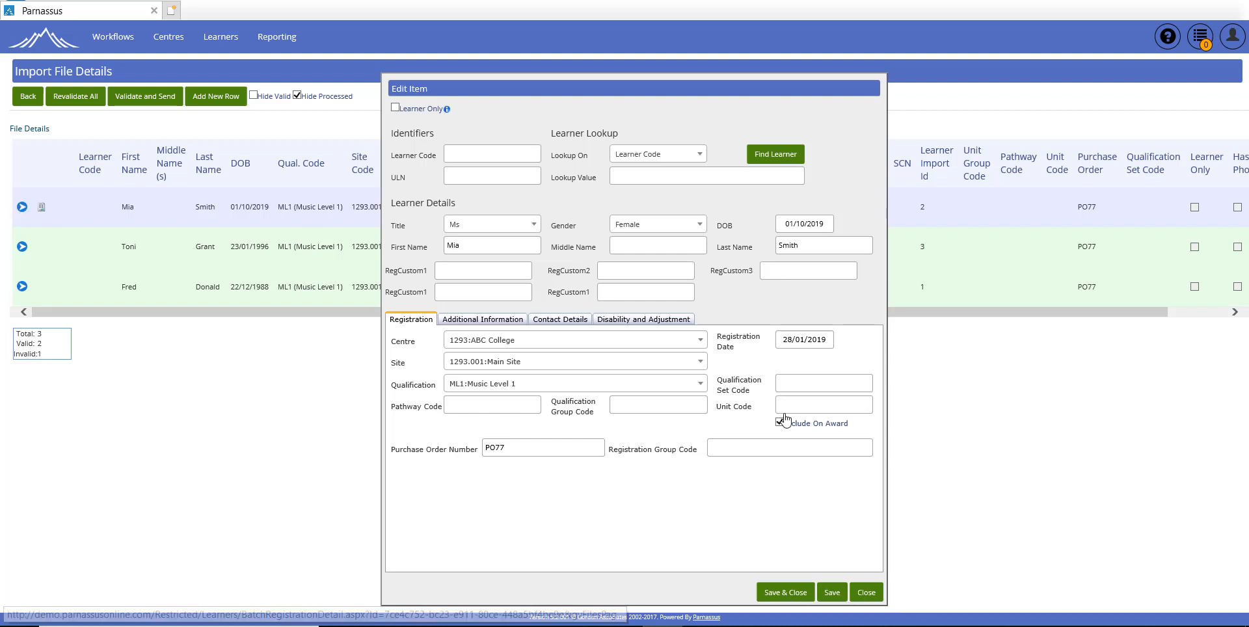
pyautogui.click(824, 225)
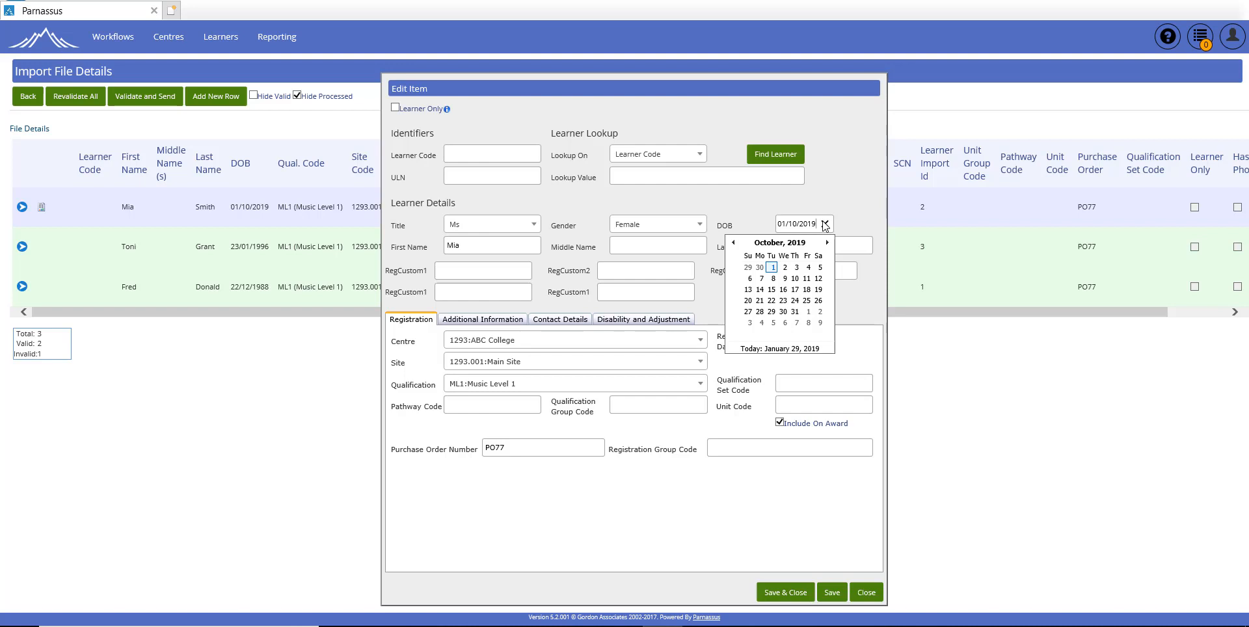
pyautogui.press('BackSpace')
pyautogui.press('BackSpace')
pyautogui.press('BackSpace')
pyautogui.press('BackSpace')
pyautogui.write('1988')
pyautogui.click(782, 592)
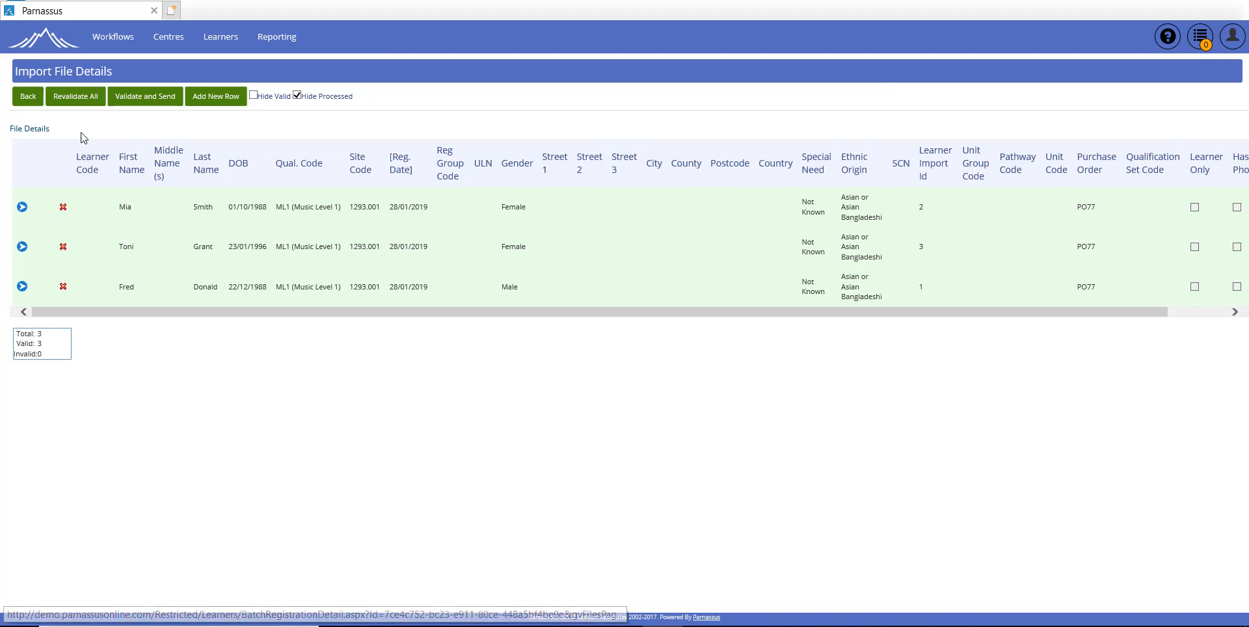
pyautogui.click(151, 103)
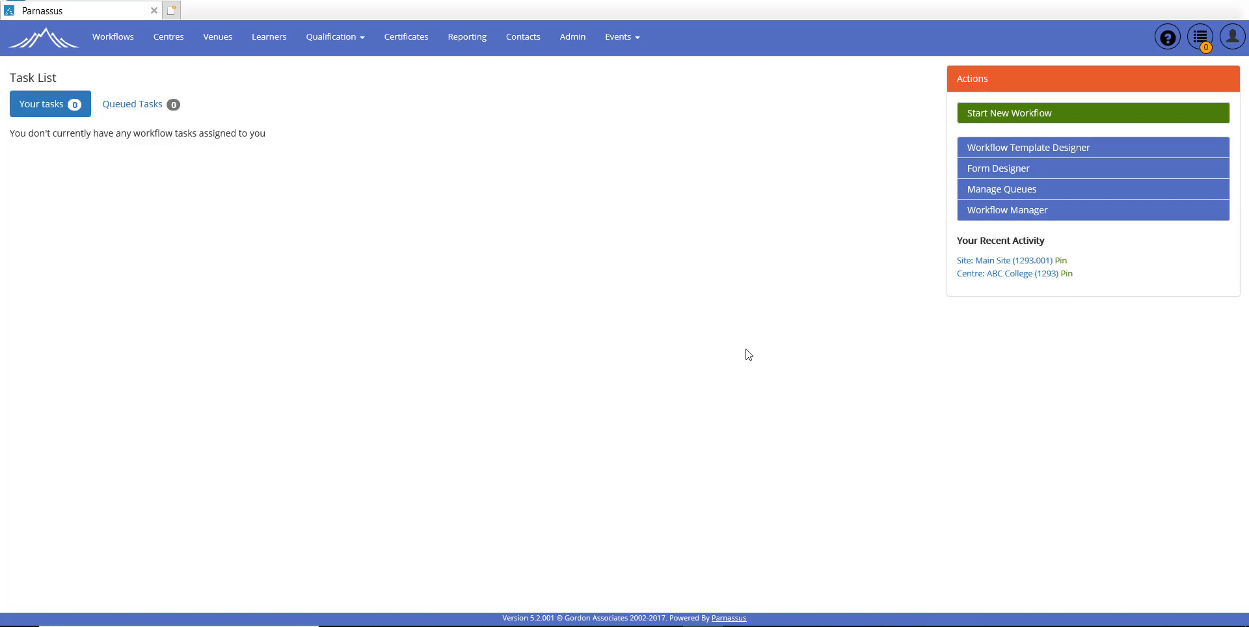
# - Open the Reg ML1 file in processing from the learners' registration uploads, and revalidate and import it
pyautogui.click(270, 43)
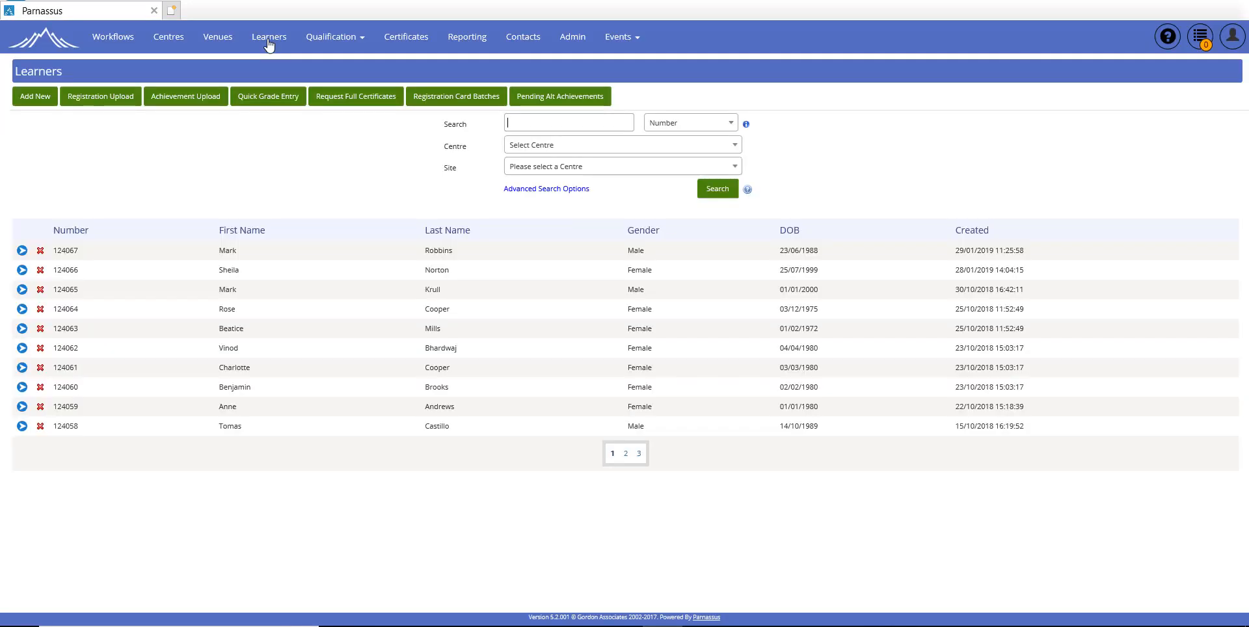
pyautogui.click(104, 106)
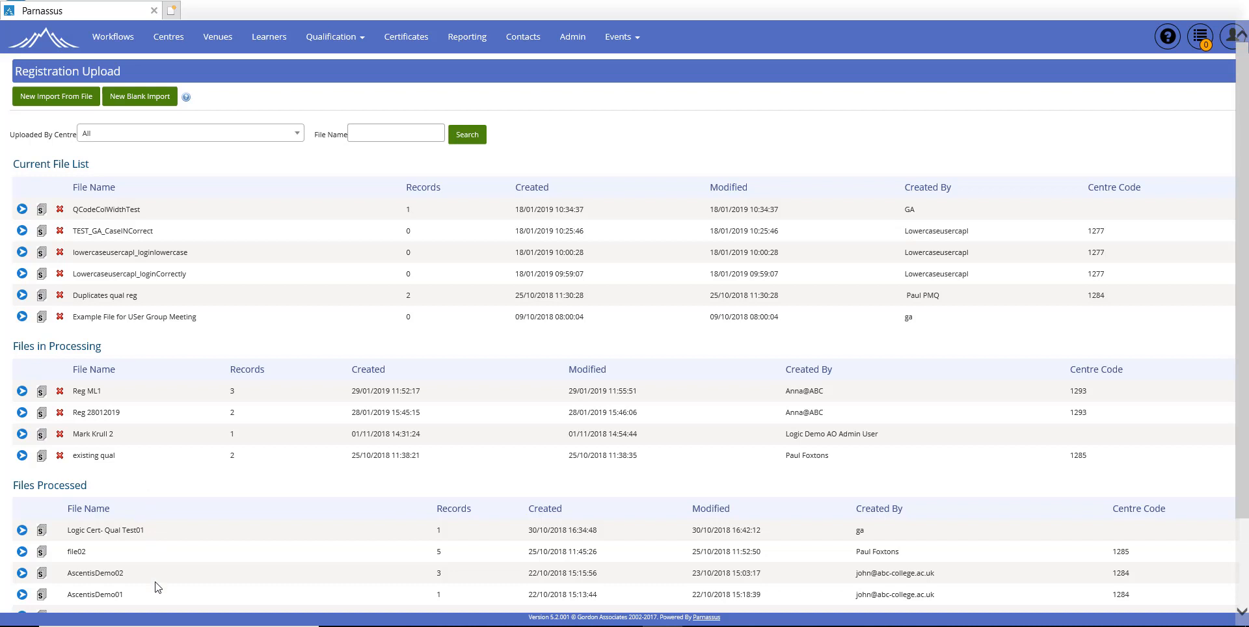
pyautogui.click(23, 392)
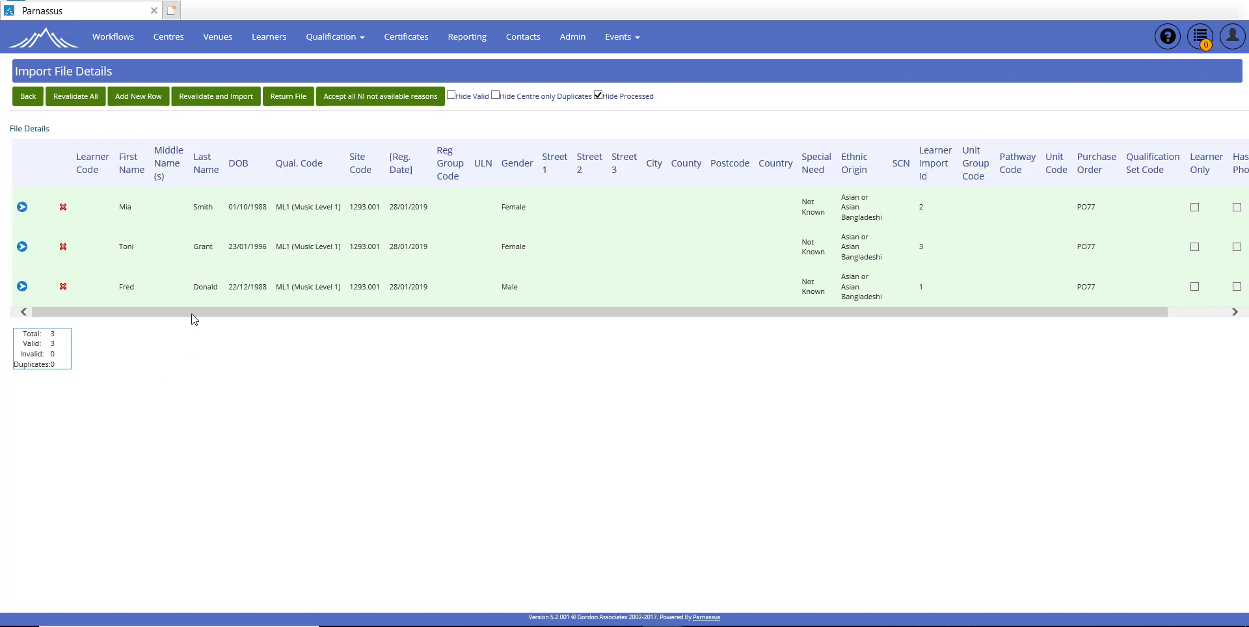
pyautogui.moveTo(189, 313); pyautogui.dragTo(271, 309)
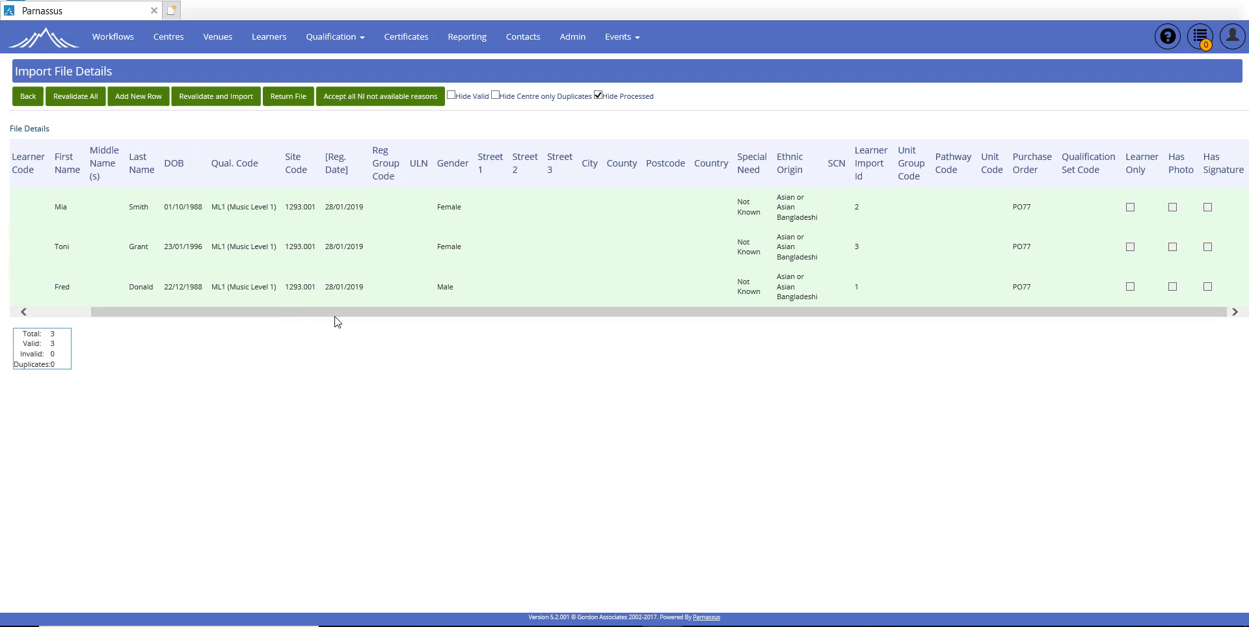
pyautogui.moveTo(318, 313); pyautogui.dragTo(183, 318)
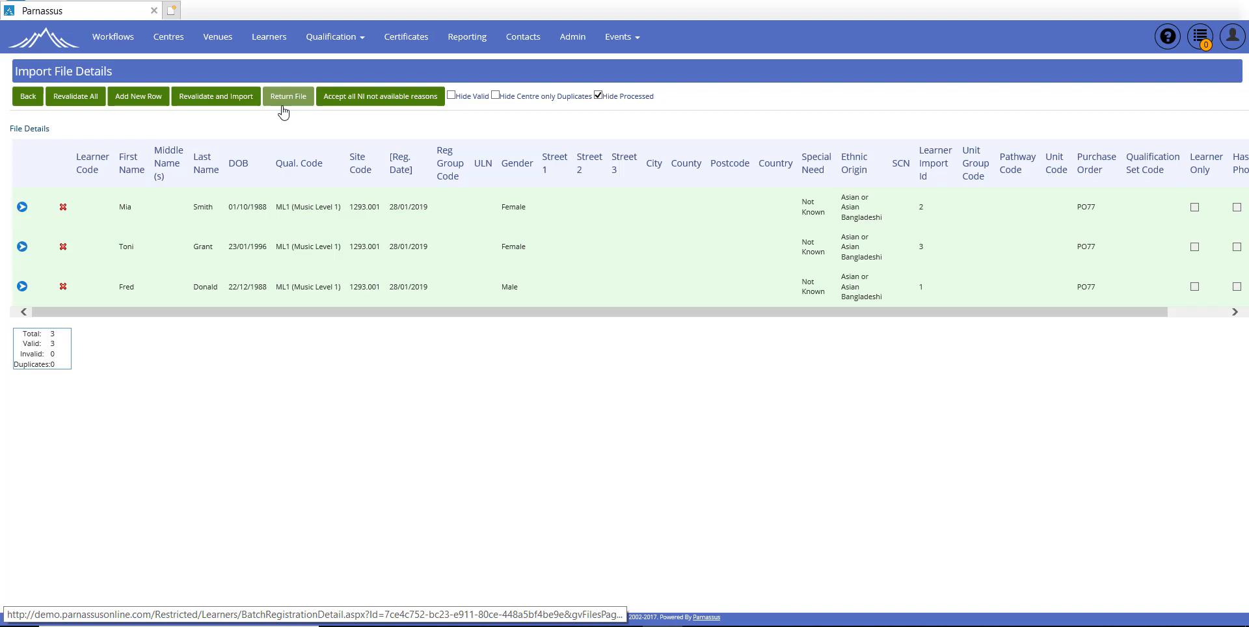
pyautogui.click(207, 98)
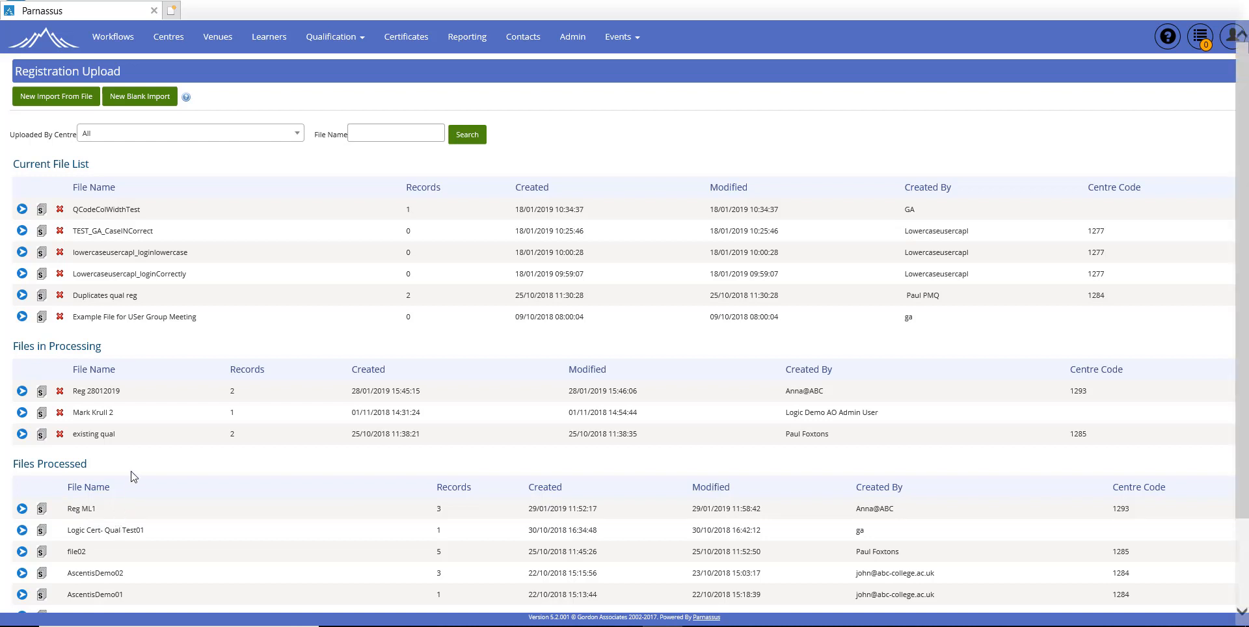
# - Open the topmost newly imported learner and check the units of the Music Level 1 registration
pyautogui.click(267, 36)
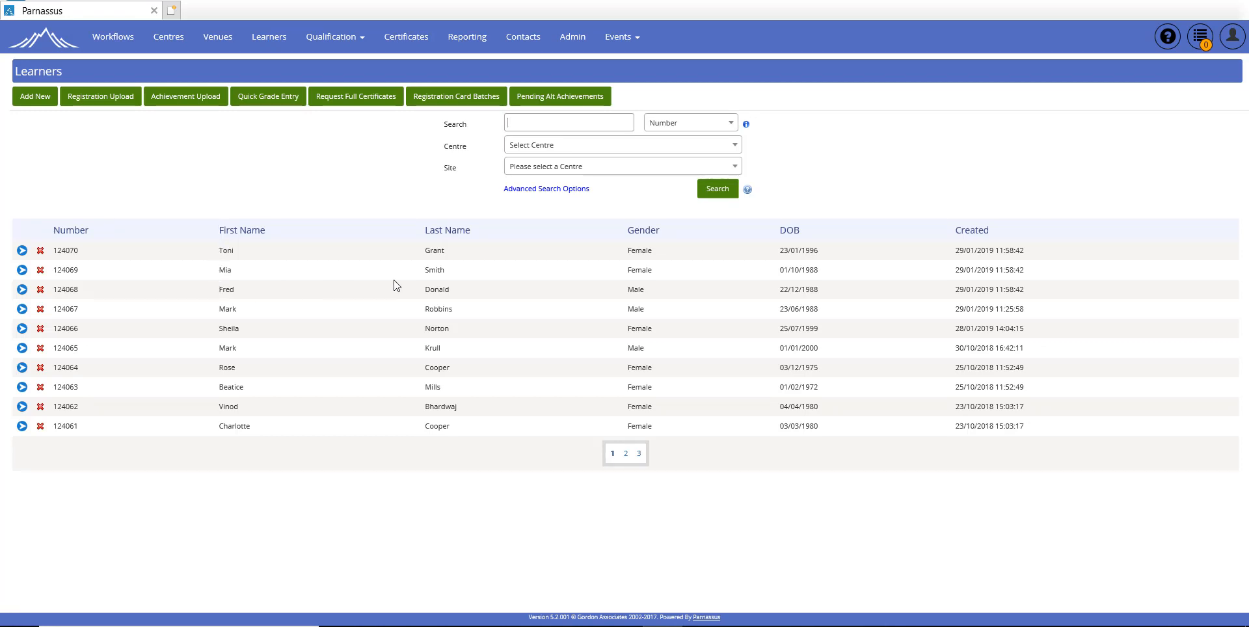
pyautogui.click(22, 251)
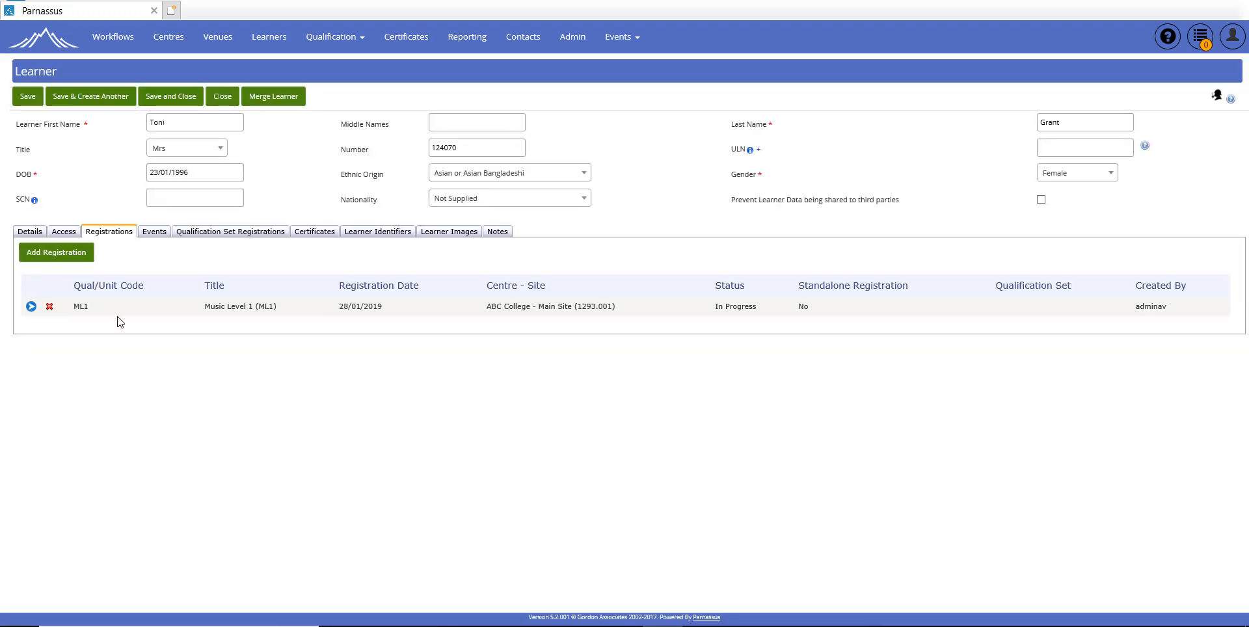
pyautogui.click(31, 307)
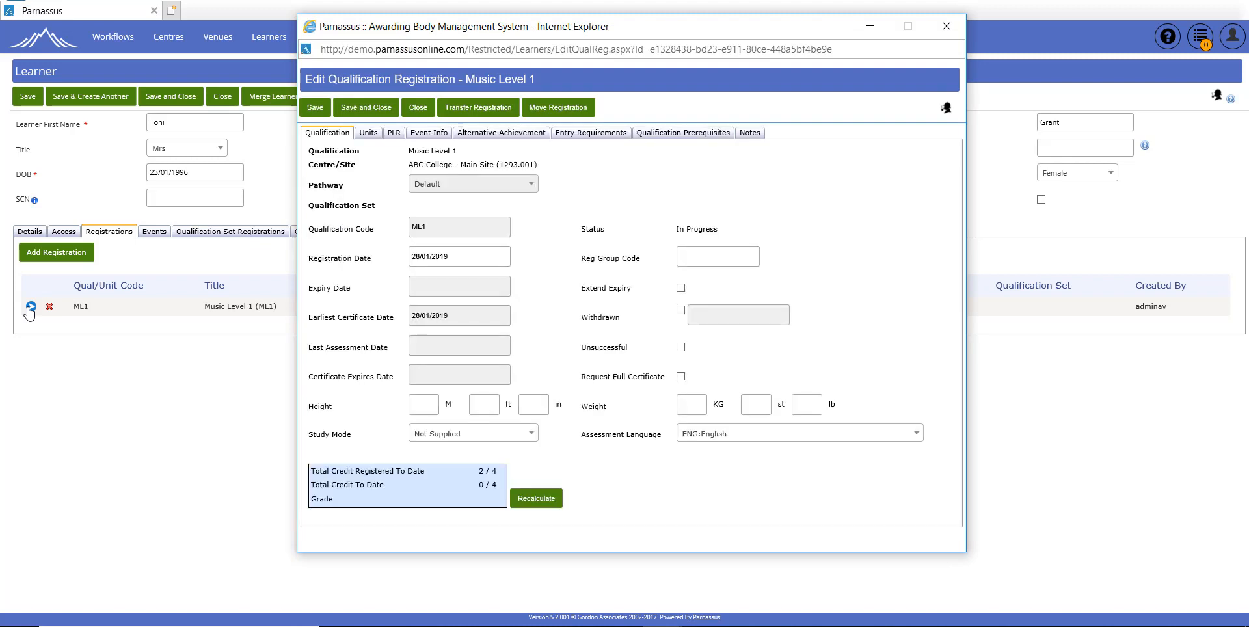
pyautogui.click(367, 133)
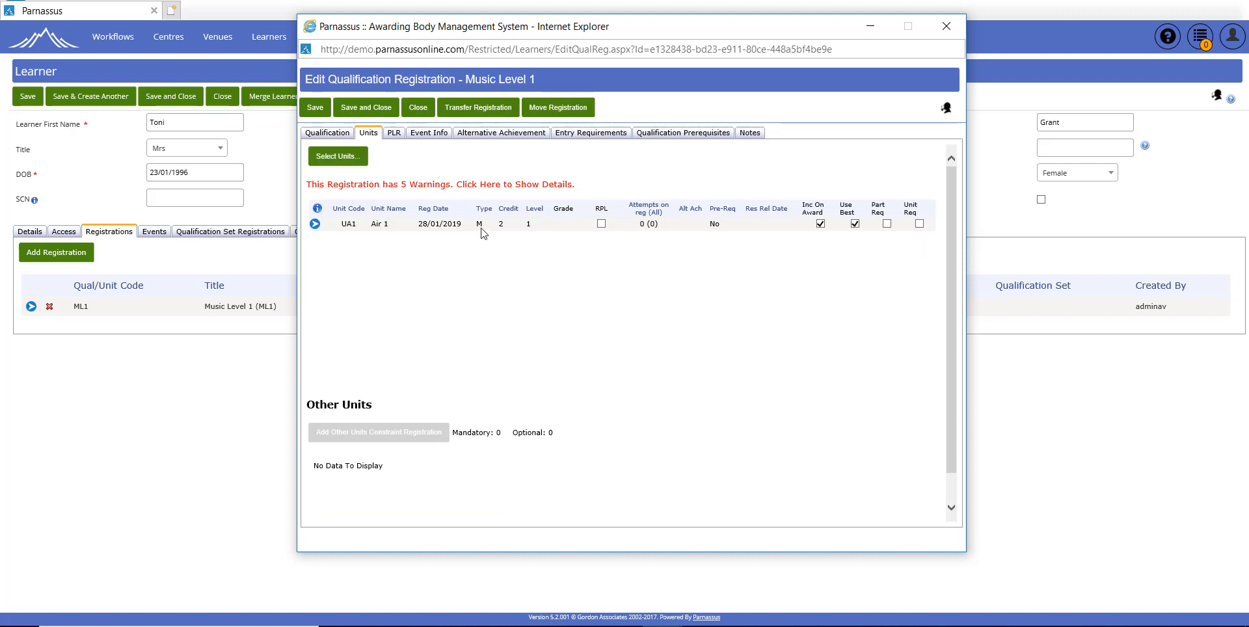
pyautogui.click(419, 111)
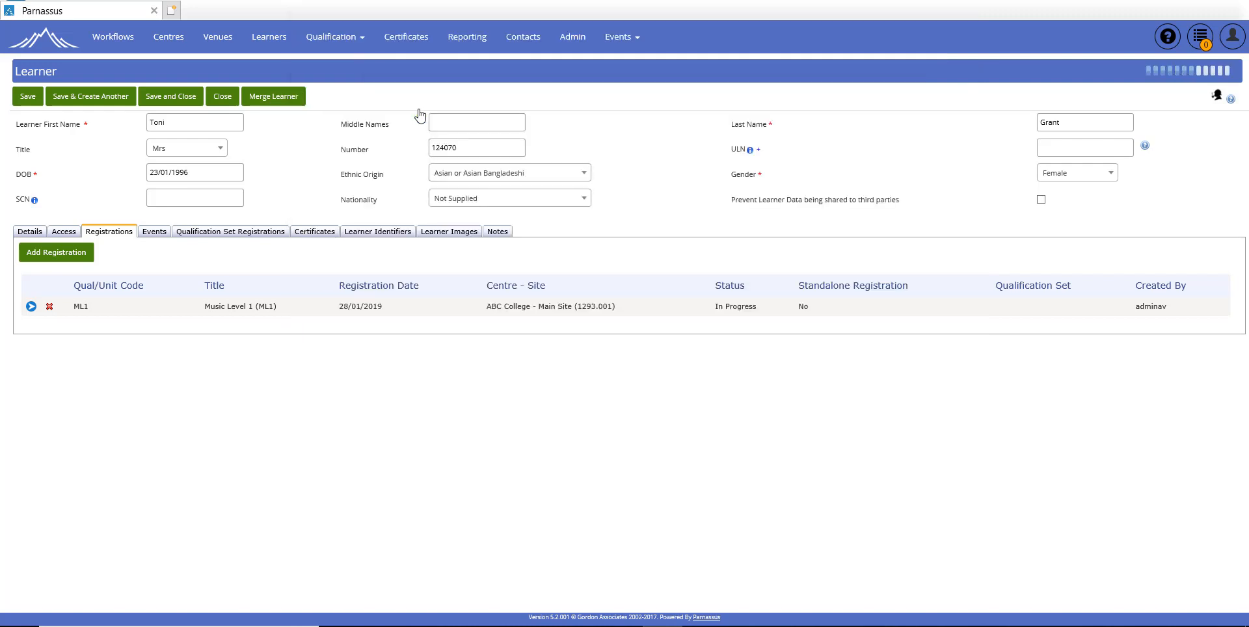